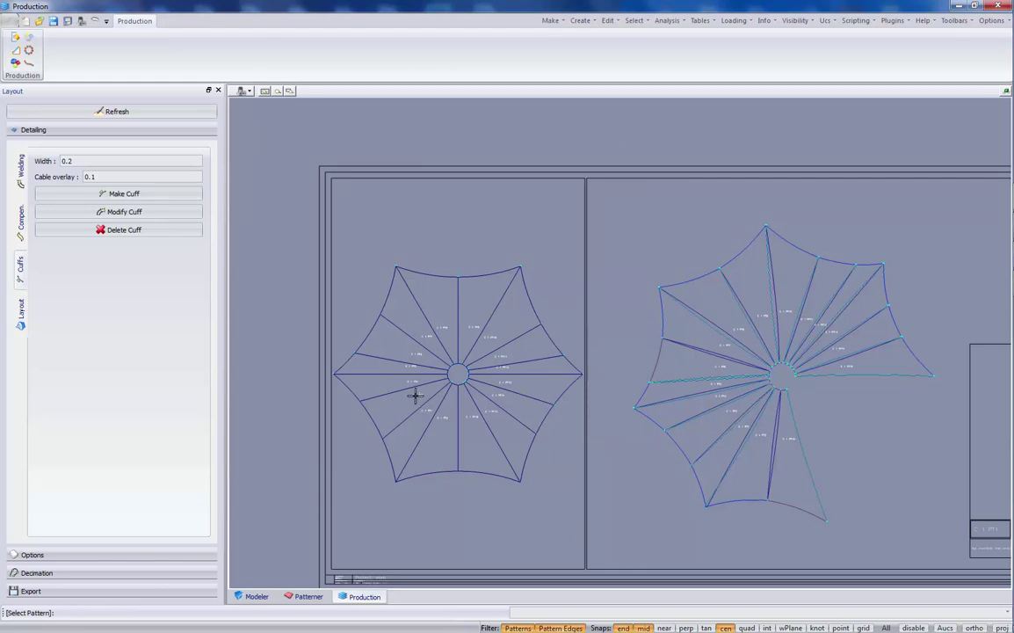
Recentre both patterns and select the Cuffs Width value to replace it with 0.5.
{"action": "middle_click_drag", "start_coordinate": [416, 396], "coordinate": [450, 323]}
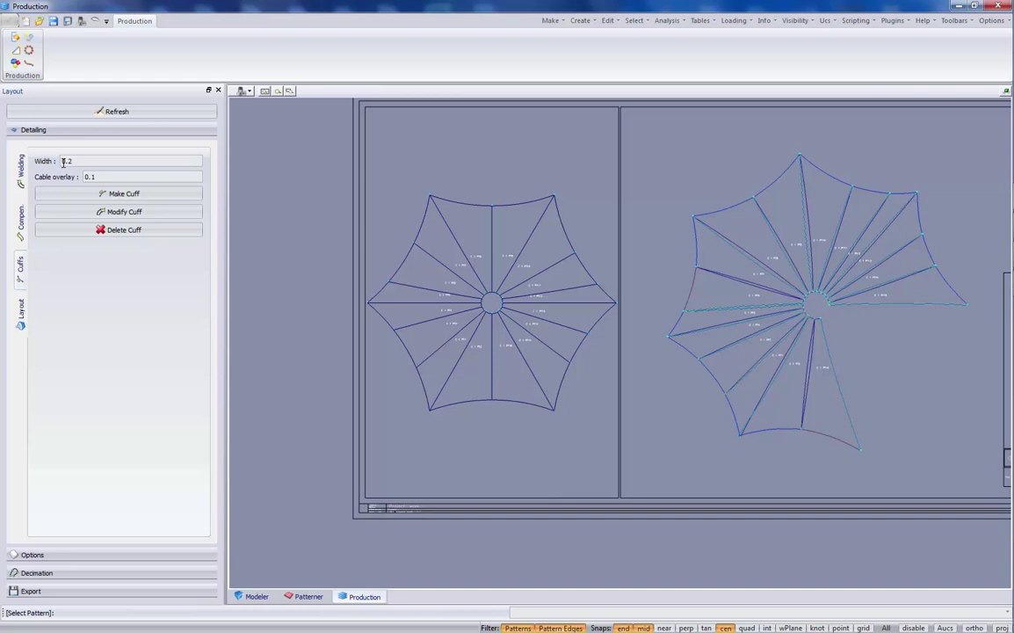
{"action": "left_click_drag", "start_coordinate": [63, 162], "coordinate": [84, 160]}
{"action": "type", "text": "0.5"}
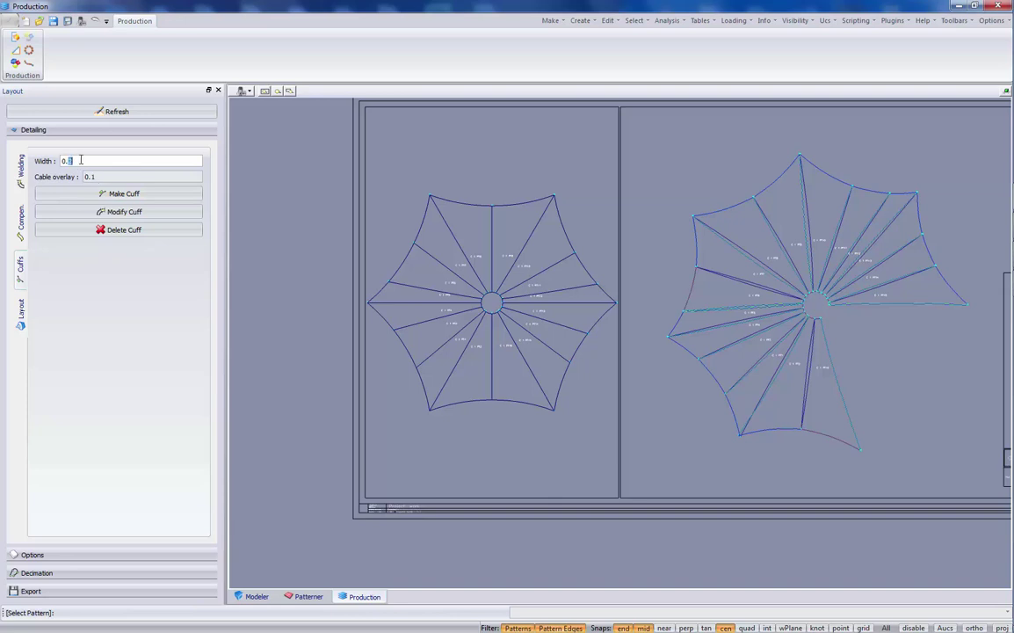
Confirm the cuff width of 0.5, cable overlay staying 0.1.
{"action": "key", "text": "Return"}
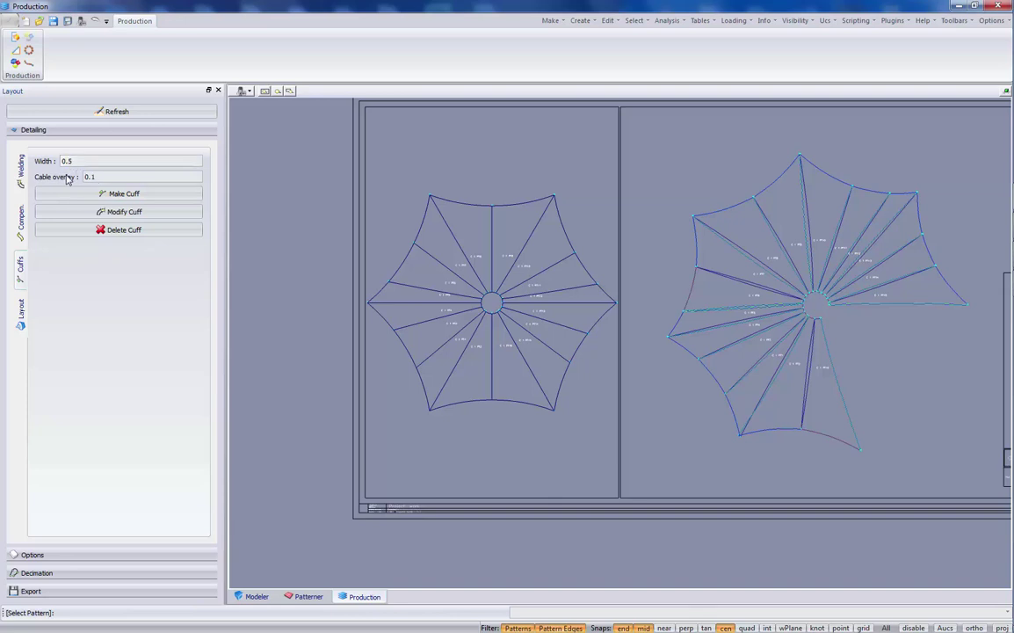
{"action": "scroll", "coordinate": [403, 354], "scroll_direction": "up", "scroll_amount": 1}
{"action": "scroll", "coordinate": [421, 335], "scroll_direction": "up", "scroll_amount": 1}
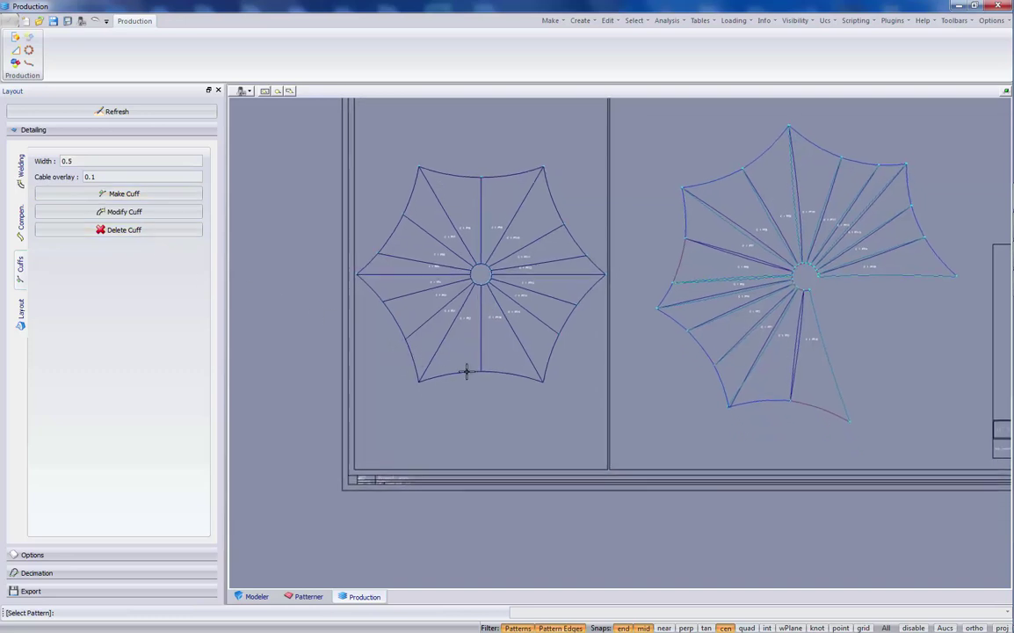
{"action": "scroll", "coordinate": [397, 340], "scroll_direction": "up", "scroll_amount": 1}
Pick the star's bottom, upper-left and upper-right curved edges, dropping stray PT11 radial edges.
{"action": "left_click", "coordinate": [391, 333]}
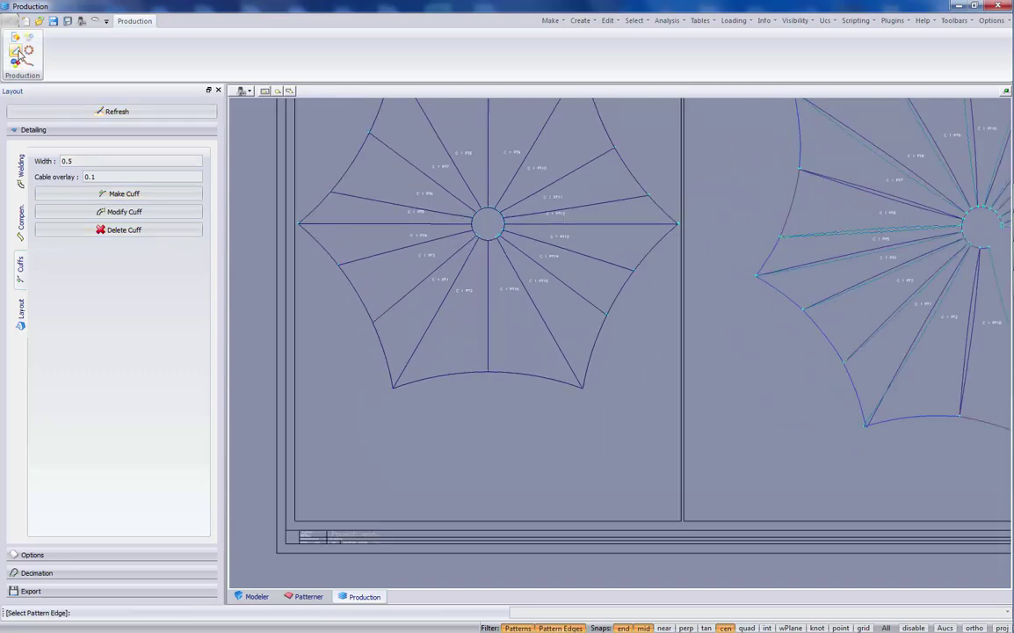
{"action": "scroll", "coordinate": [451, 385], "scroll_direction": "up", "scroll_amount": 1}
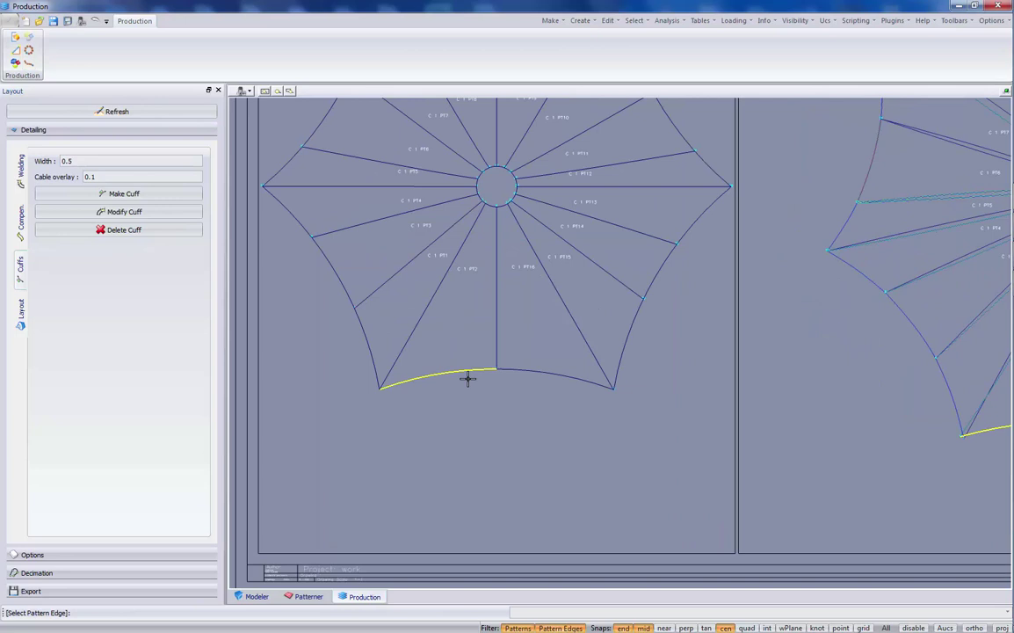
{"action": "left_click", "coordinate": [540, 373]}
{"action": "middle_click_drag", "start_coordinate": [387, 342], "coordinate": [424, 460]}
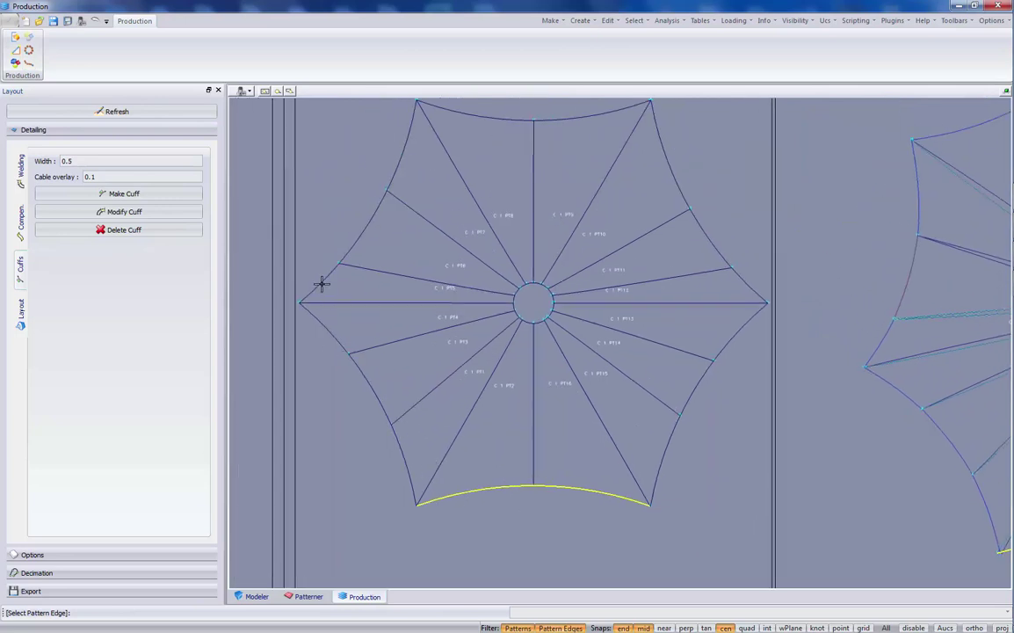
{"action": "left_click", "coordinate": [413, 246]}
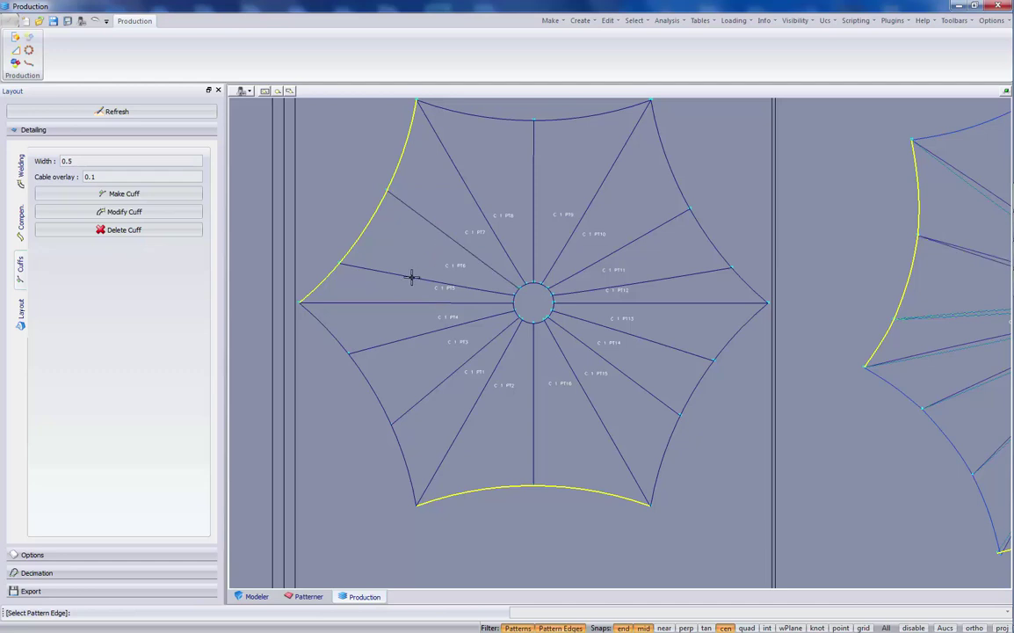
{"action": "scroll", "coordinate": [399, 348], "scroll_direction": "down", "scroll_amount": 1}
{"action": "scroll", "coordinate": [399, 349], "scroll_direction": "up", "scroll_amount": 1}
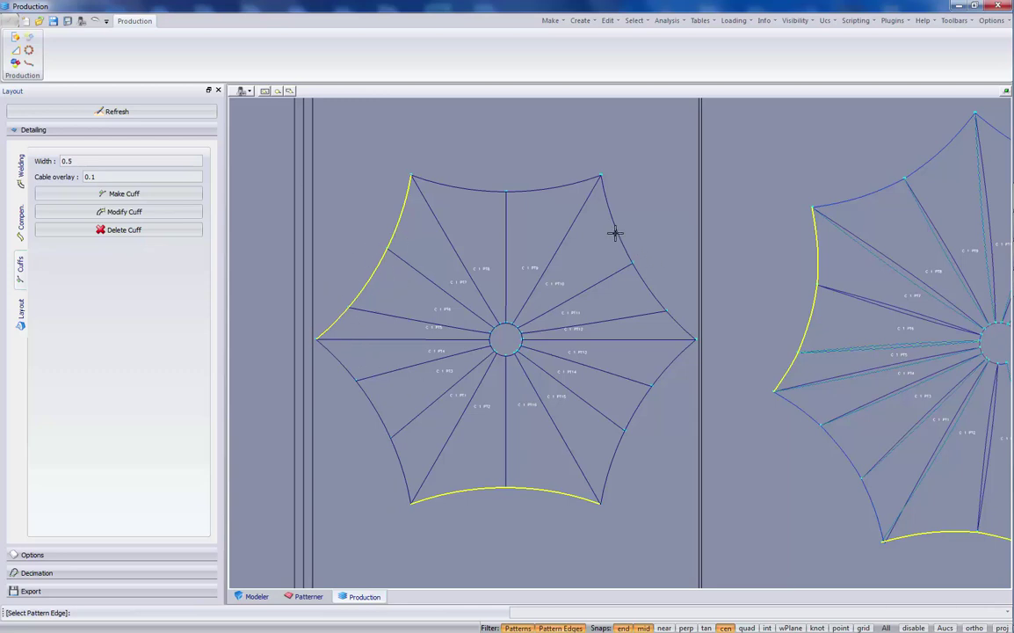
{"action": "left_click", "coordinate": [661, 315]}
{"action": "scroll", "coordinate": [667, 327], "scroll_direction": "up", "scroll_amount": 2}
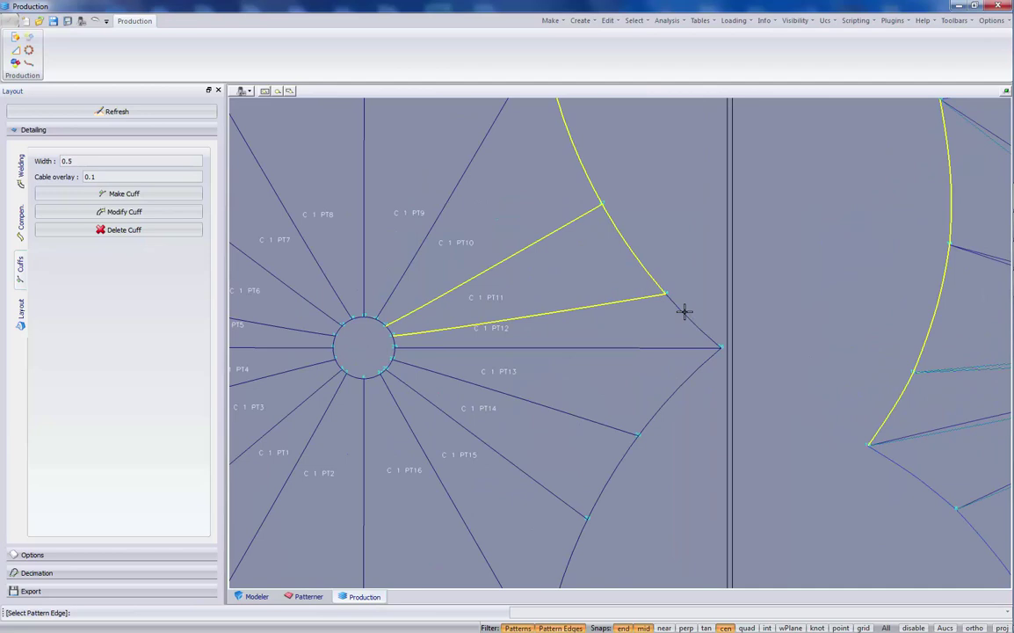
{"action": "left_click", "coordinate": [519, 262]}
{"action": "scroll", "coordinate": [615, 263], "scroll_direction": "down", "scroll_amount": 2}
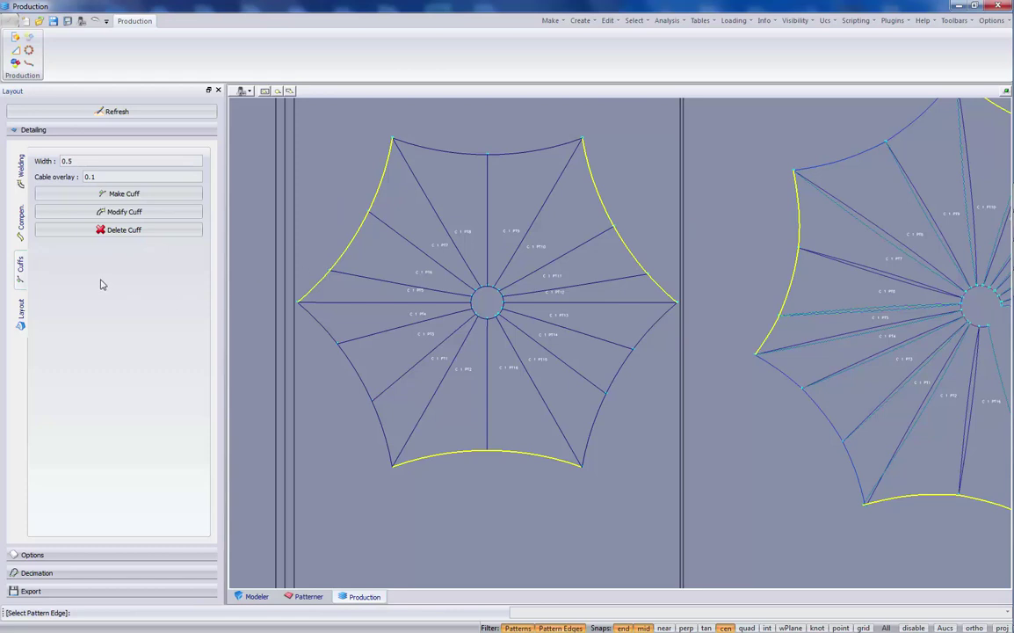
Make 0.5-wide cuffs on the three picked edges and inspect them.
{"action": "left_click", "coordinate": [124, 193]}
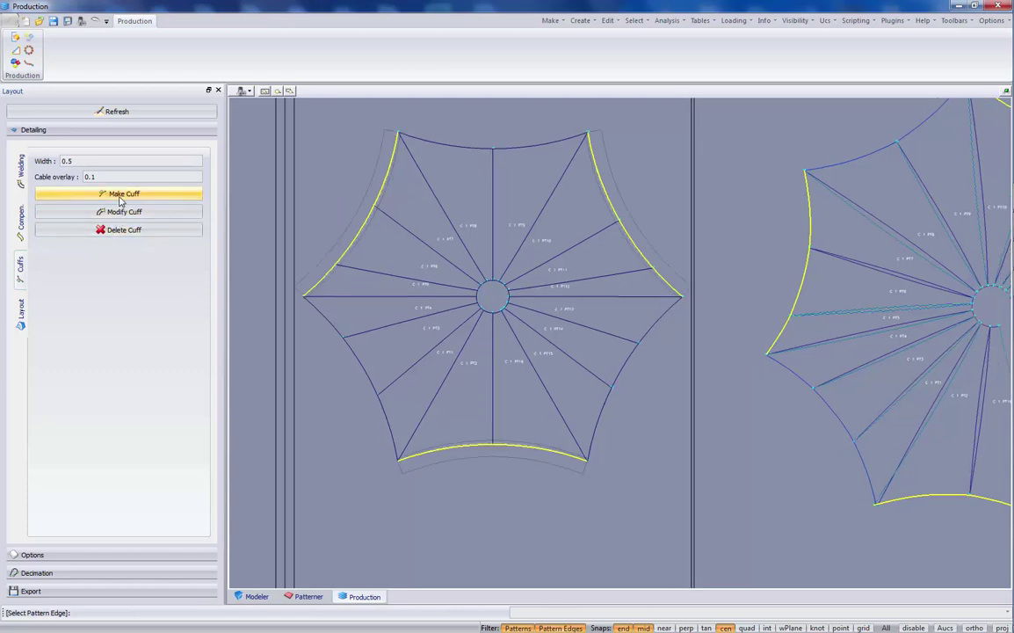
{"action": "middle_click_drag", "start_coordinate": [361, 323], "coordinate": [390, 408]}
{"action": "scroll", "coordinate": [393, 333], "scroll_direction": "up", "scroll_amount": 2}
{"action": "scroll", "coordinate": [396, 255], "scroll_direction": "up", "scroll_amount": 3}
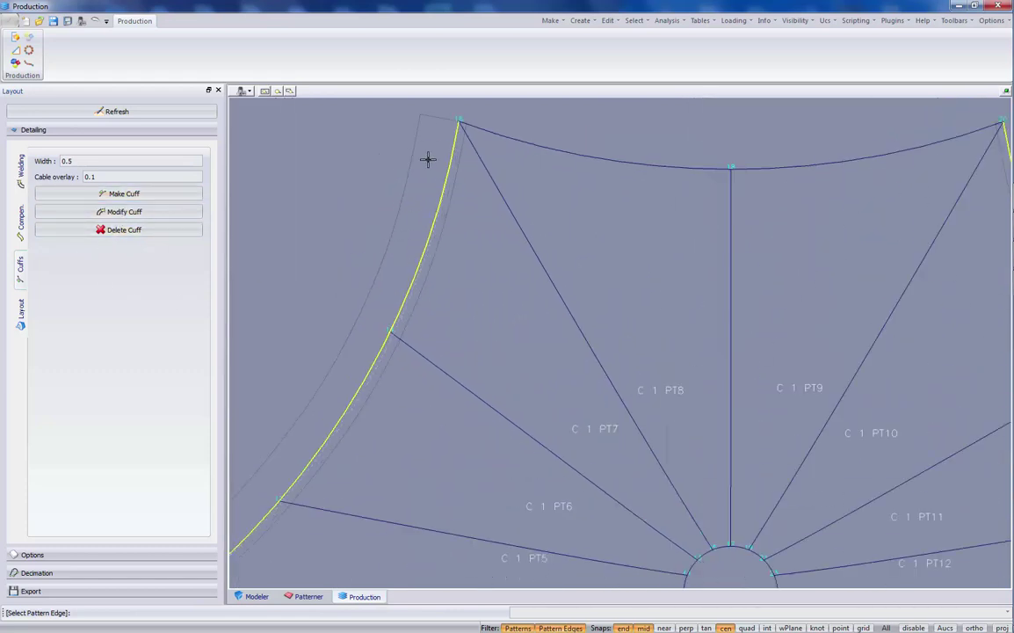
{"action": "scroll", "coordinate": [463, 203], "scroll_direction": "down", "scroll_amount": 1}
{"action": "scroll", "coordinate": [331, 306], "scroll_direction": "down", "scroll_amount": 2}
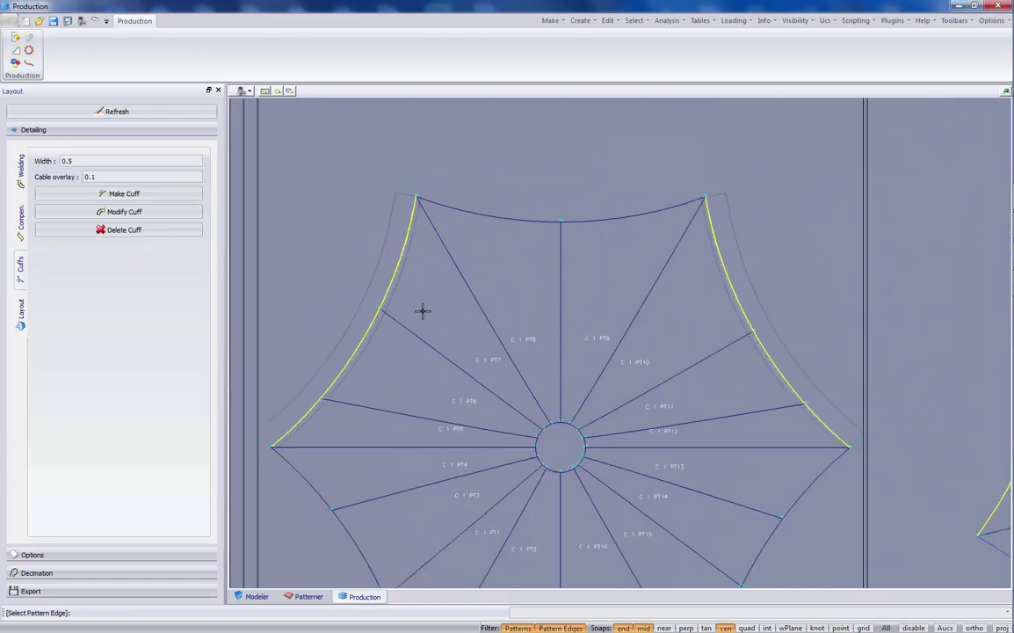
{"action": "middle_click_drag", "start_coordinate": [500, 397], "coordinate": [483, 262]}
{"action": "scroll", "coordinate": [482, 262], "scroll_direction": "down", "scroll_amount": 1}
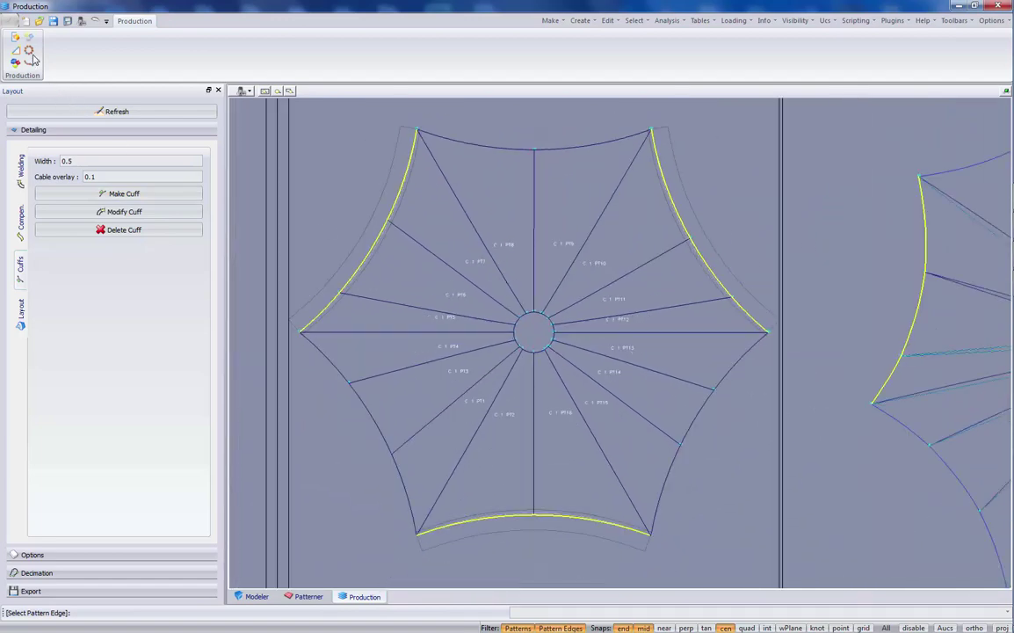
{"action": "key", "text": "Escape"}
{"action": "middle_click_drag", "start_coordinate": [428, 243], "coordinate": [466, 337]}
{"action": "scroll", "coordinate": [486, 298], "scroll_direction": "up", "scroll_amount": 2}
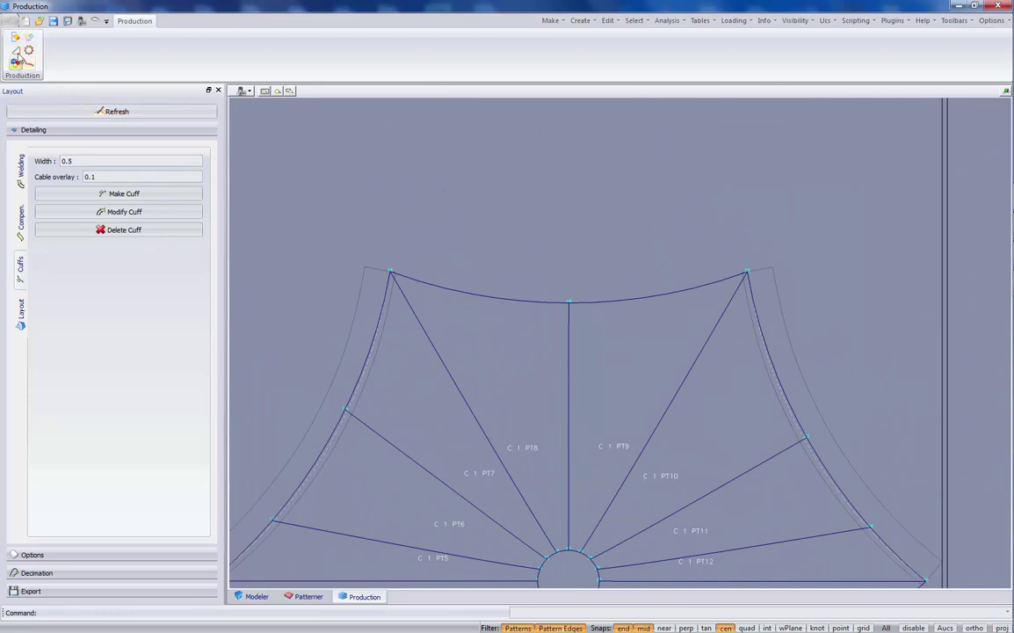
Pick both halves of the star's top edge and the two lower-left edge segments.
{"action": "left_click", "coordinate": [15, 50]}
{"action": "left_click", "coordinate": [498, 293]}
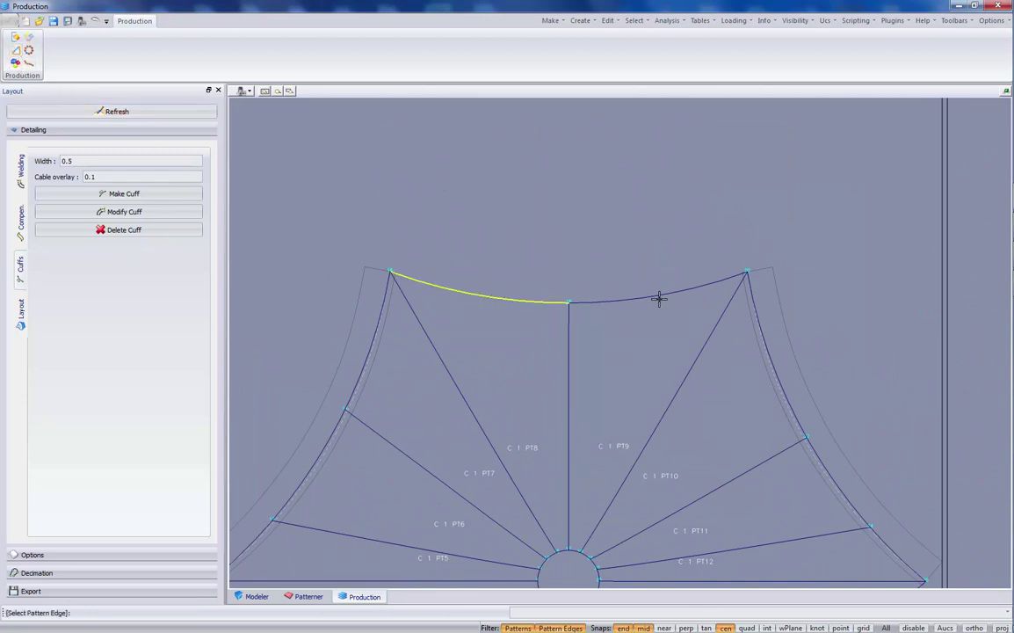
{"action": "left_click", "coordinate": [650, 294]}
{"action": "scroll", "coordinate": [579, 440], "scroll_direction": "down", "scroll_amount": 3}
{"action": "scroll", "coordinate": [536, 305], "scroll_direction": "up", "scroll_amount": 3}
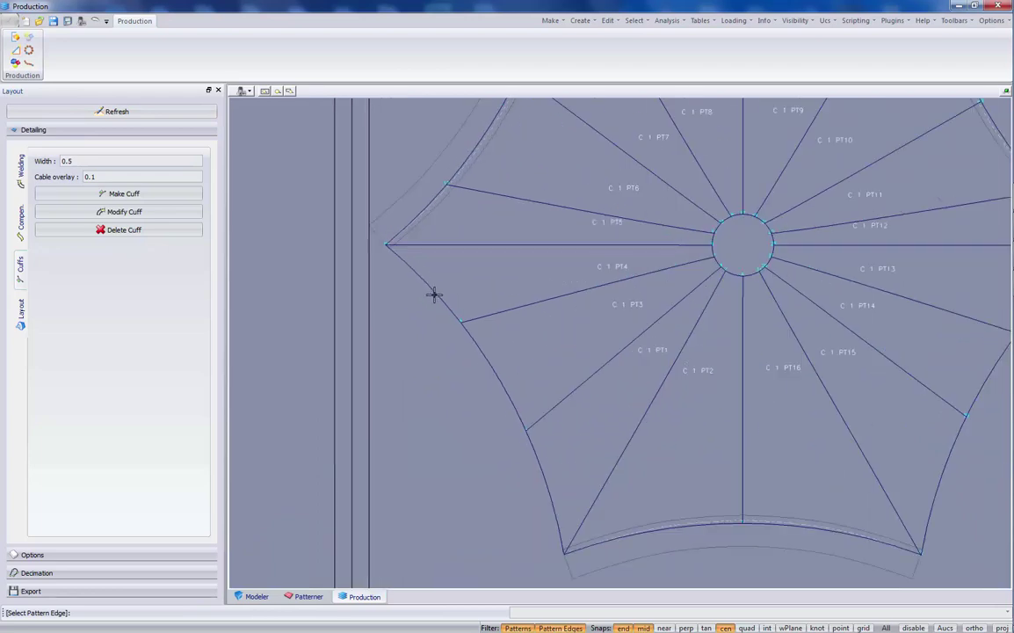
{"action": "left_click", "coordinate": [434, 294]}
{"action": "left_click", "coordinate": [492, 374]}
Add the three lower-right edge segments to the edge selection.
{"action": "middle_click_drag", "start_coordinate": [557, 475], "coordinate": [437, 408]}
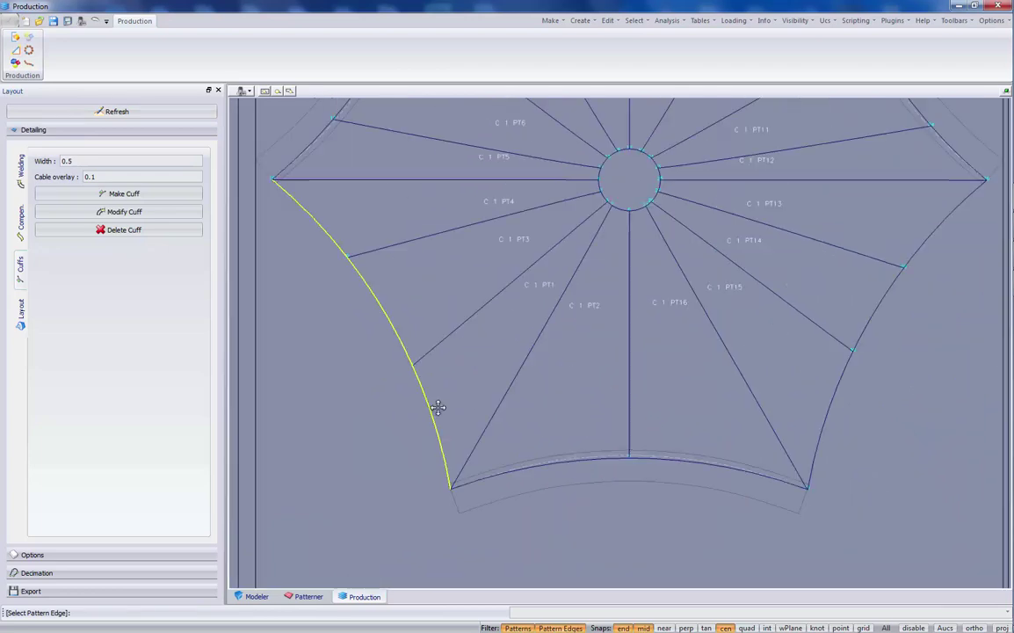
{"action": "middle_click_drag", "start_coordinate": [977, 261], "coordinate": [817, 314]}
{"action": "left_click", "coordinate": [769, 283]}
{"action": "left_click", "coordinate": [726, 348]}
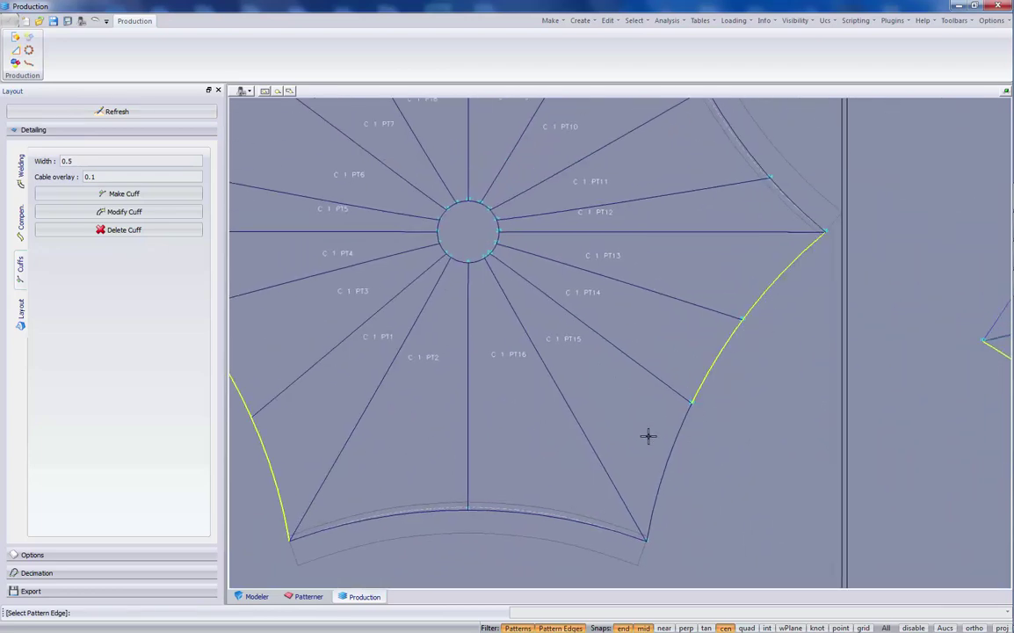
{"action": "left_click", "coordinate": [679, 438]}
{"action": "scroll", "coordinate": [774, 450], "scroll_direction": "down", "scroll_amount": 2}
{"action": "middle_click_drag", "start_coordinate": [572, 367], "coordinate": [590, 420]}
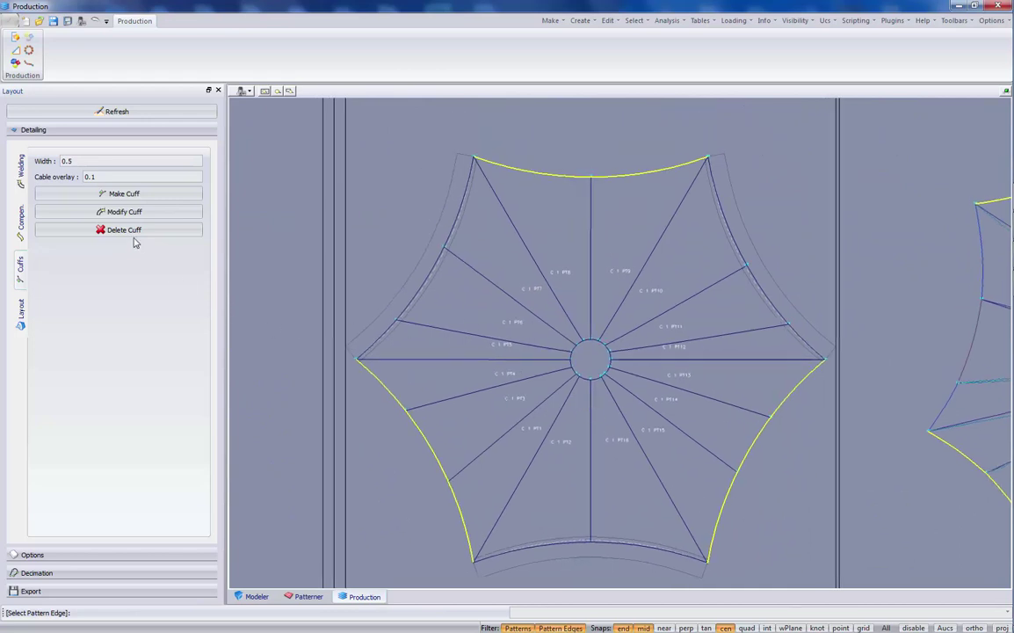
Make cuffs on the picked edges and zoom out to view the whole pattern.
{"action": "left_click", "coordinate": [123, 193]}
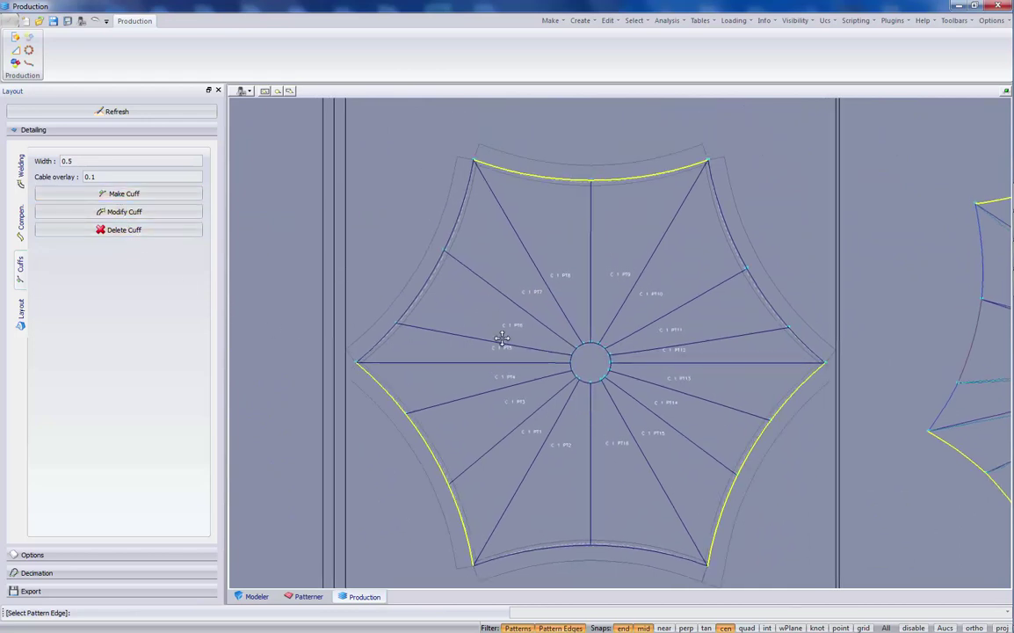
{"action": "left_click", "coordinate": [29, 39]}
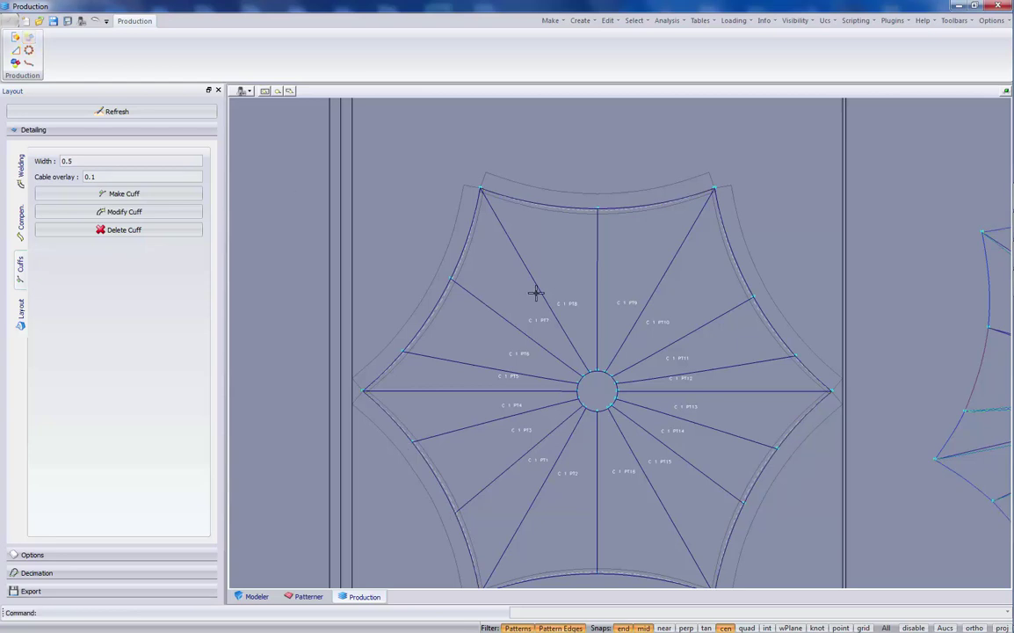
{"action": "scroll", "coordinate": [535, 293], "scroll_direction": "down", "scroll_amount": 2}
{"action": "middle_click_drag", "start_coordinate": [574, 321], "coordinate": [531, 330]}
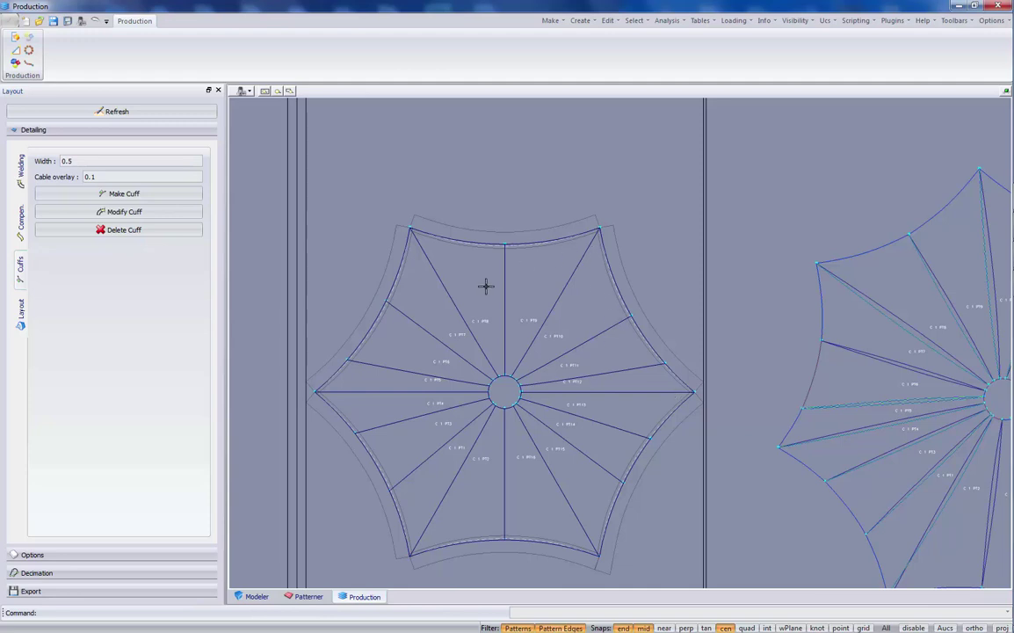
{"action": "left_click", "coordinate": [242, 91]}
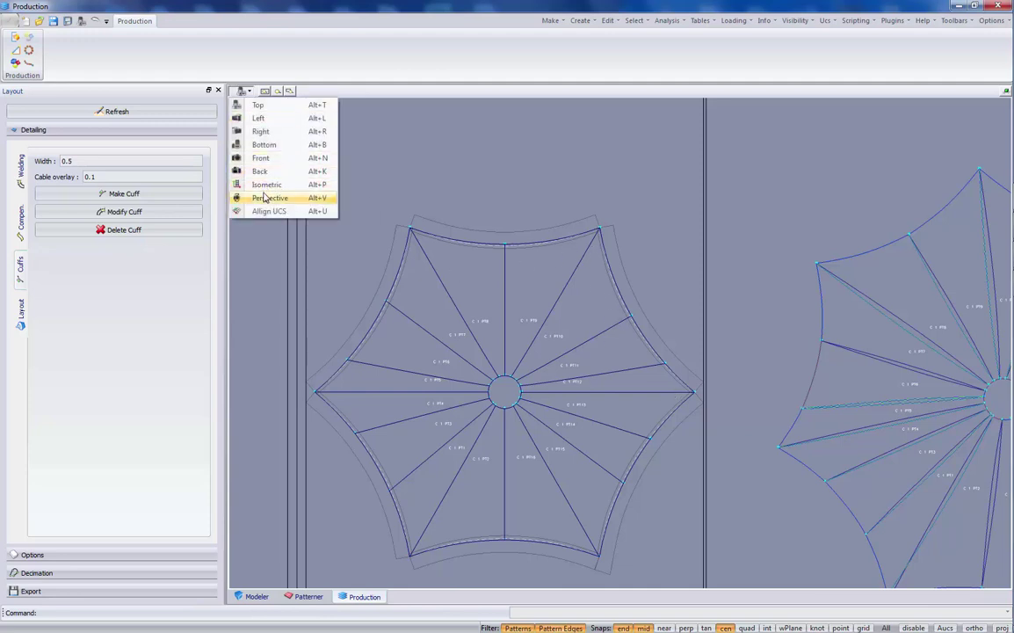
{"action": "left_click", "coordinate": [264, 199]}
{"action": "scroll", "coordinate": [417, 452], "scroll_direction": "up", "scroll_amount": 3}
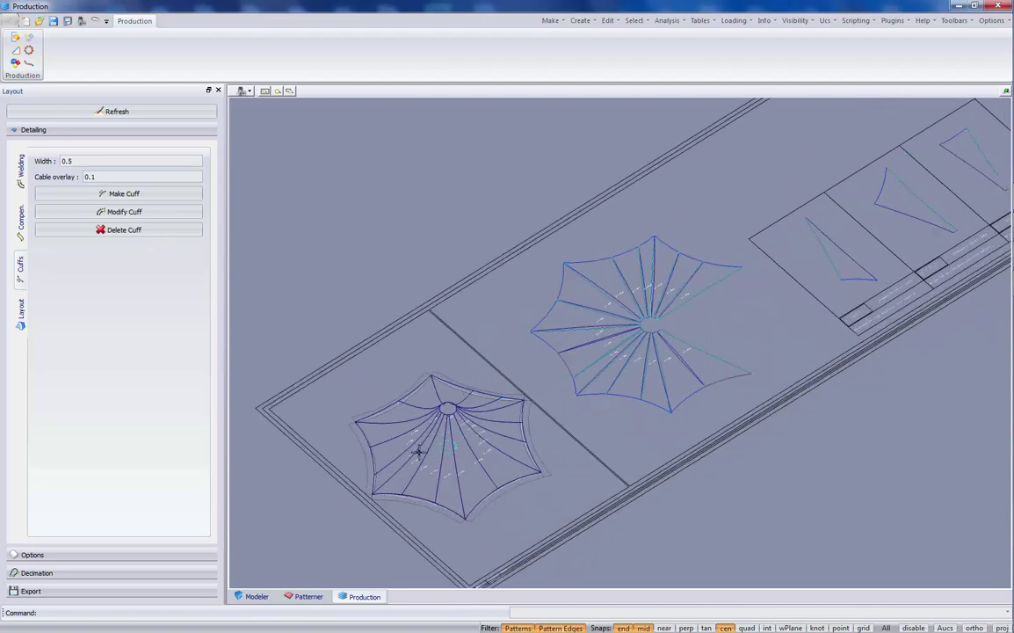
{"action": "scroll", "coordinate": [369, 492], "scroll_direction": "up", "scroll_amount": 3}
{"action": "scroll", "coordinate": [469, 428], "scroll_direction": "down", "scroll_amount": 5}
{"action": "left_click", "coordinate": [242, 91]}
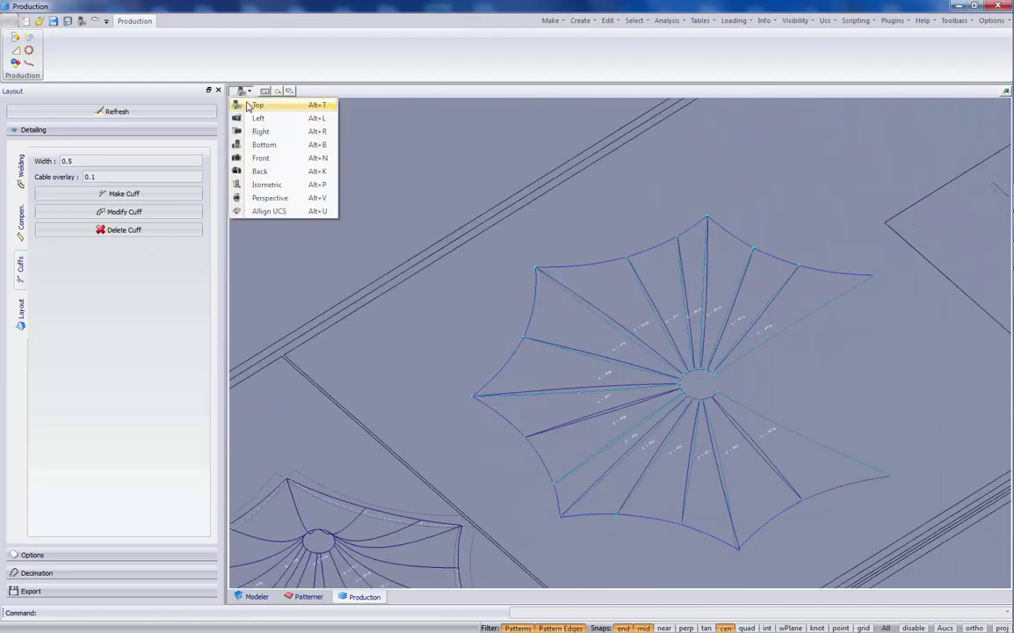
{"action": "scroll", "coordinate": [444, 356], "scroll_direction": "up", "scroll_amount": 3}
{"action": "scroll", "coordinate": [448, 260], "scroll_direction": "up", "scroll_amount": 4}
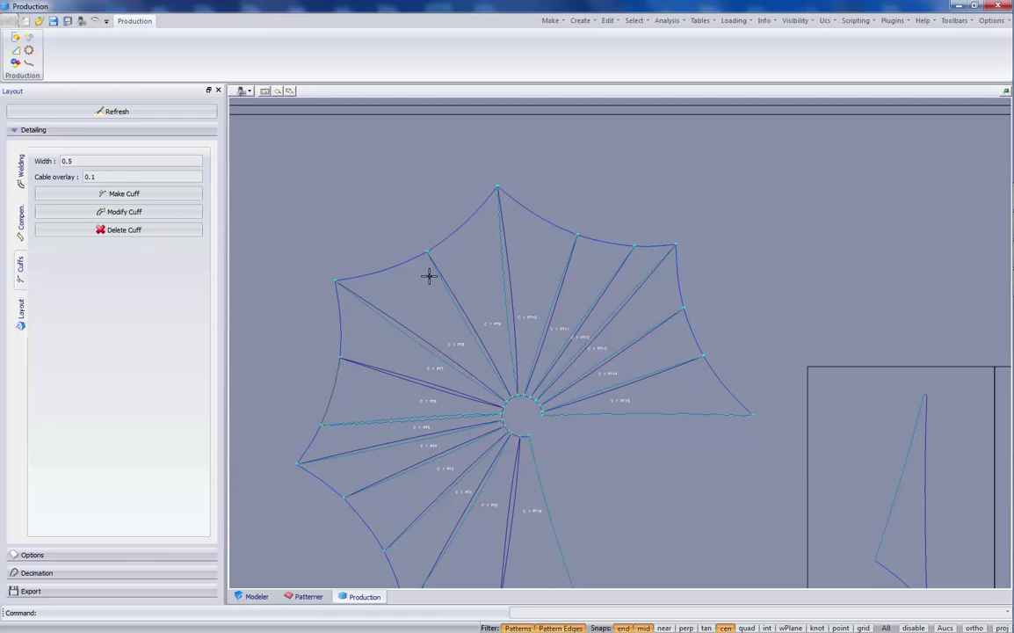
{"action": "scroll", "coordinate": [415, 261], "scroll_direction": "up", "scroll_amount": 1}
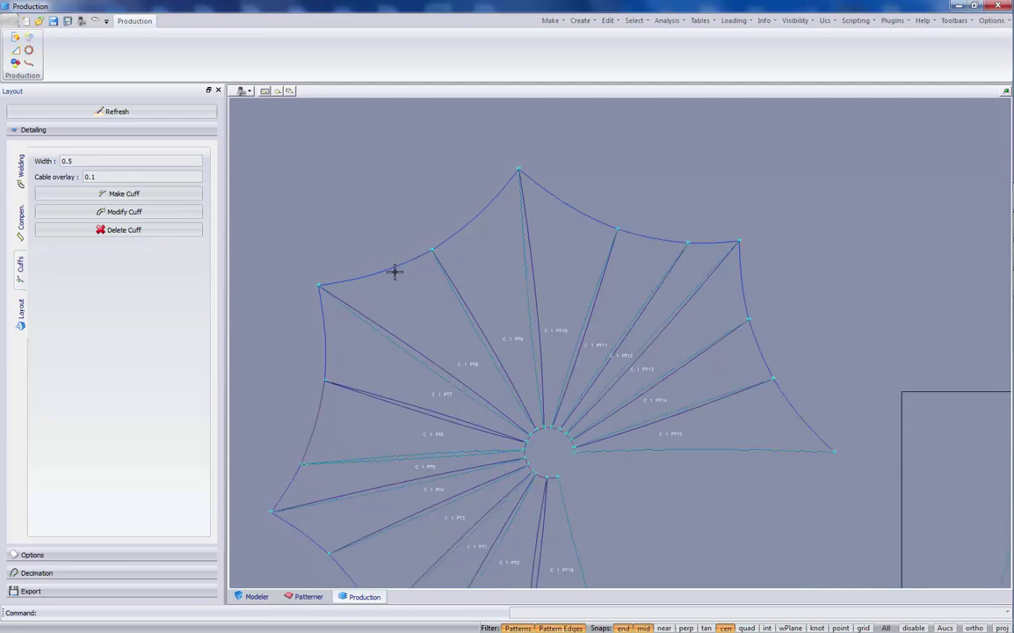
{"action": "scroll", "coordinate": [422, 251], "scroll_direction": "up", "scroll_amount": 3}
{"action": "scroll", "coordinate": [606, 321], "scroll_direction": "down", "scroll_amount": 1}
{"action": "scroll", "coordinate": [503, 295], "scroll_direction": "up", "scroll_amount": 2}
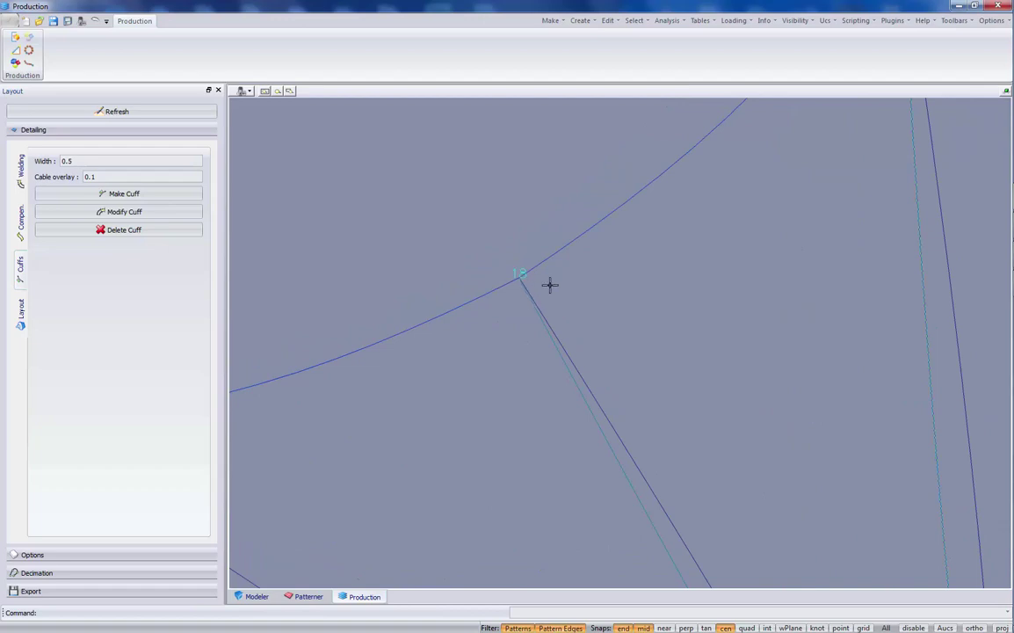
{"action": "scroll", "coordinate": [550, 285], "scroll_direction": "down", "scroll_amount": 5}
{"action": "scroll", "coordinate": [668, 306], "scroll_direction": "down", "scroll_amount": 2}
{"action": "middle_click_drag", "start_coordinate": [443, 404], "coordinate": [532, 360]}
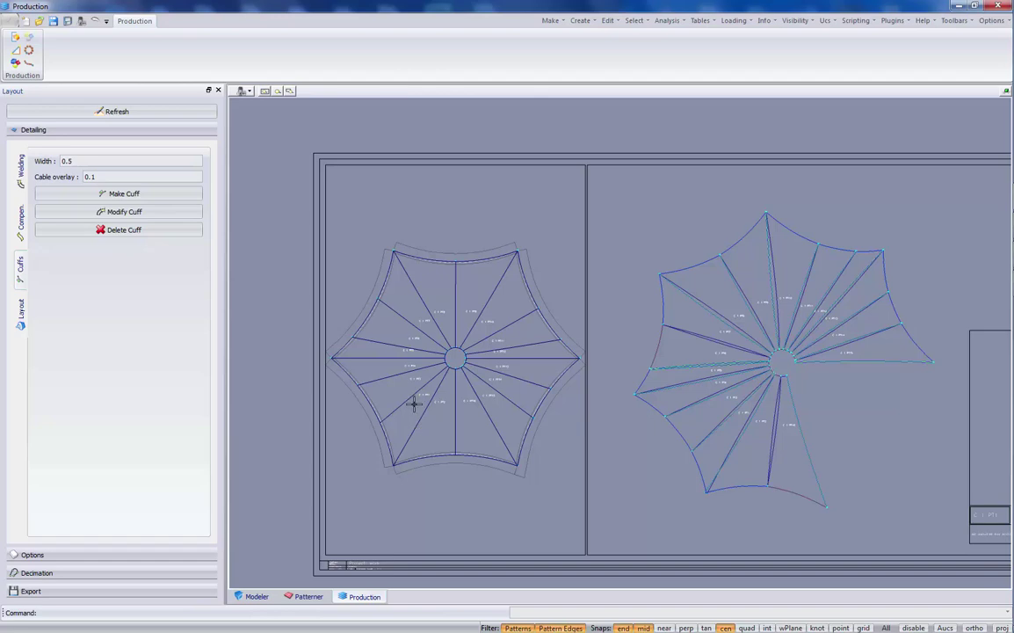
Pick the upper-left edge cuff and change its width from 0.5 to 0.2.
{"action": "scroll", "coordinate": [386, 336], "scroll_direction": "up", "scroll_amount": 2}
{"action": "scroll", "coordinate": [388, 336], "scroll_direction": "up", "scroll_amount": 2}
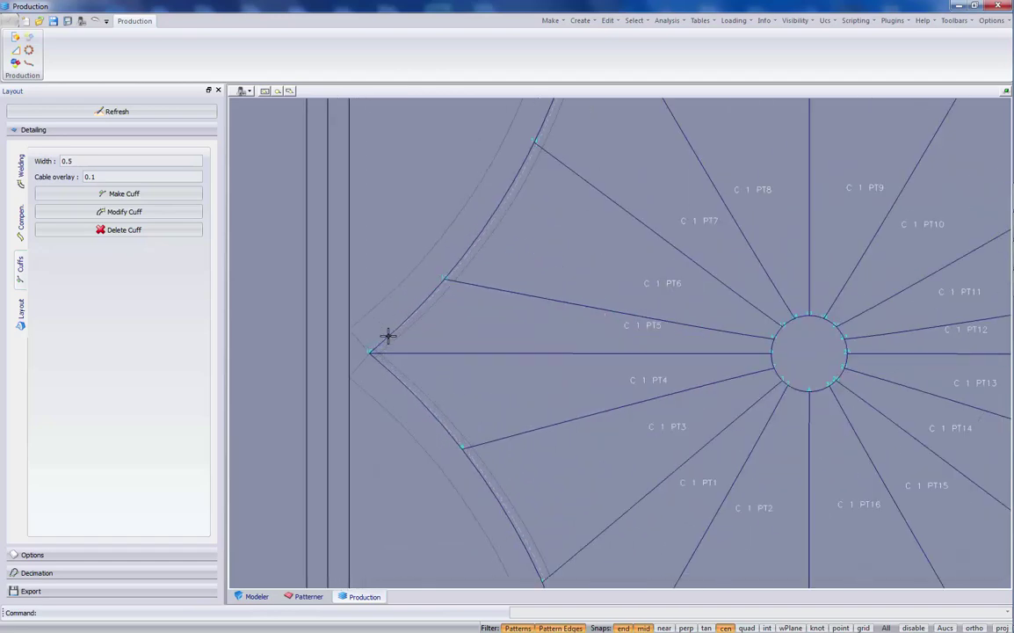
{"action": "left_click", "coordinate": [14, 37]}
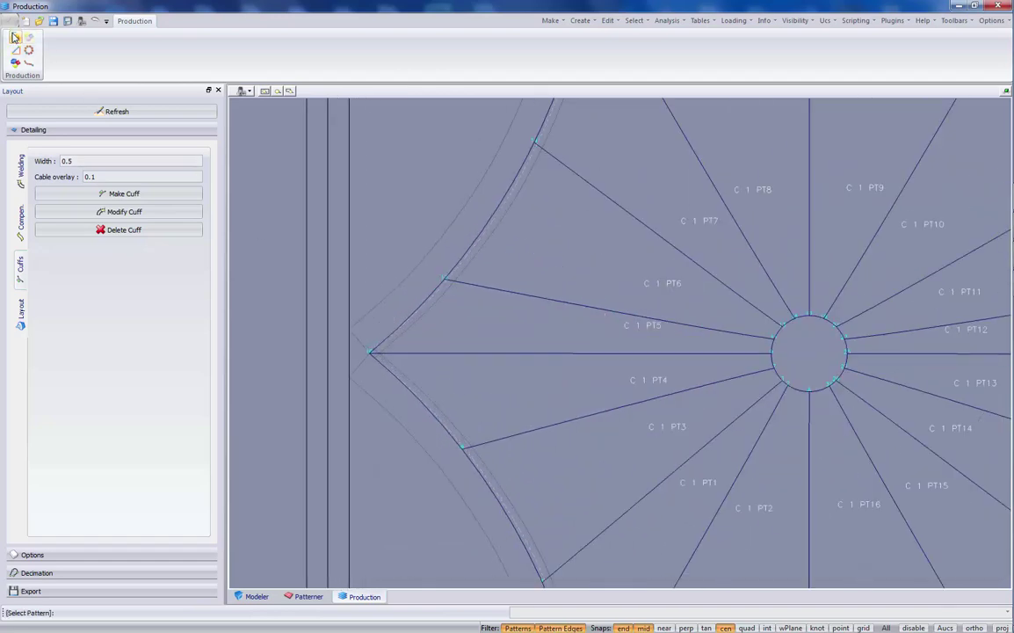
{"action": "scroll", "coordinate": [386, 252], "scroll_direction": "up", "scroll_amount": 1}
{"action": "scroll", "coordinate": [478, 365], "scroll_direction": "down", "scroll_amount": 2}
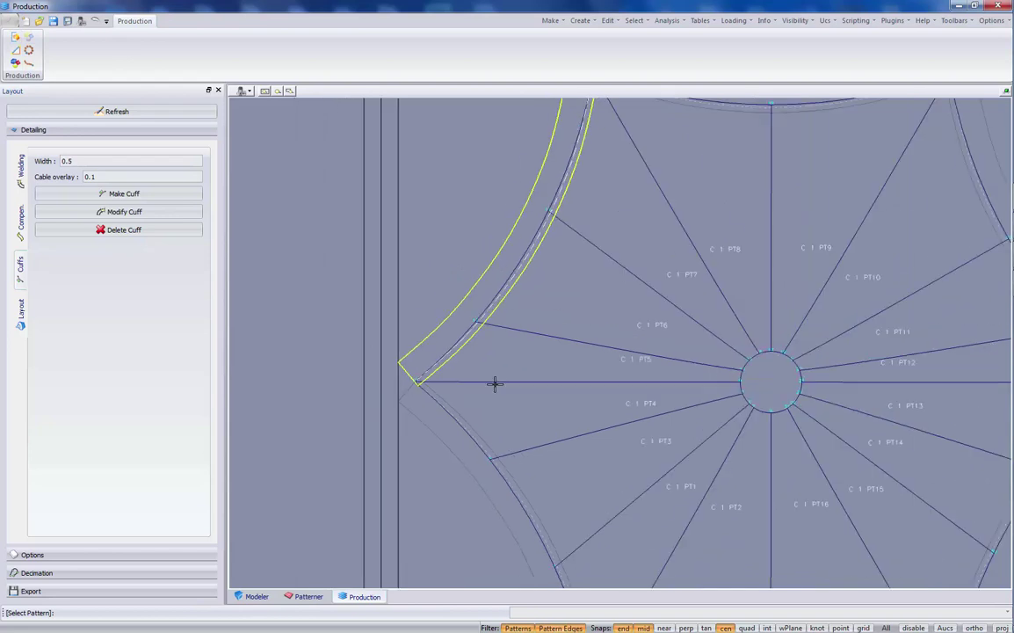
{"action": "scroll", "coordinate": [493, 385], "scroll_direction": "down", "scroll_amount": 2}
{"action": "double_click", "coordinate": [67, 160]}
{"action": "type", "text": "0.2"}
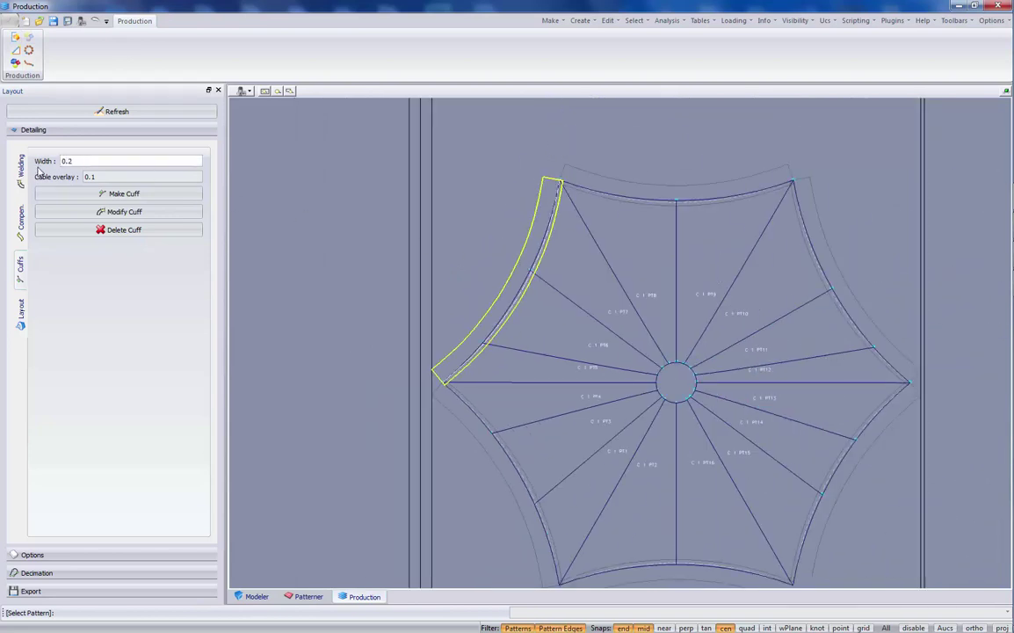
{"action": "left_click", "coordinate": [124, 211]}
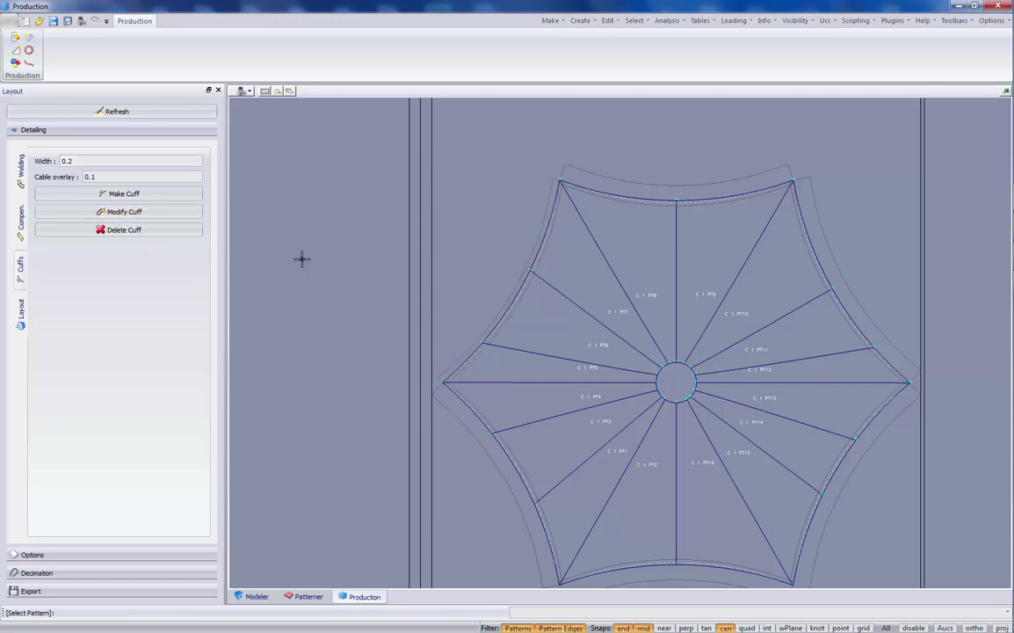
{"action": "scroll", "coordinate": [569, 255], "scroll_direction": "up", "scroll_amount": 2}
{"action": "scroll", "coordinate": [342, 287], "scroll_direction": "down", "scroll_amount": 2}
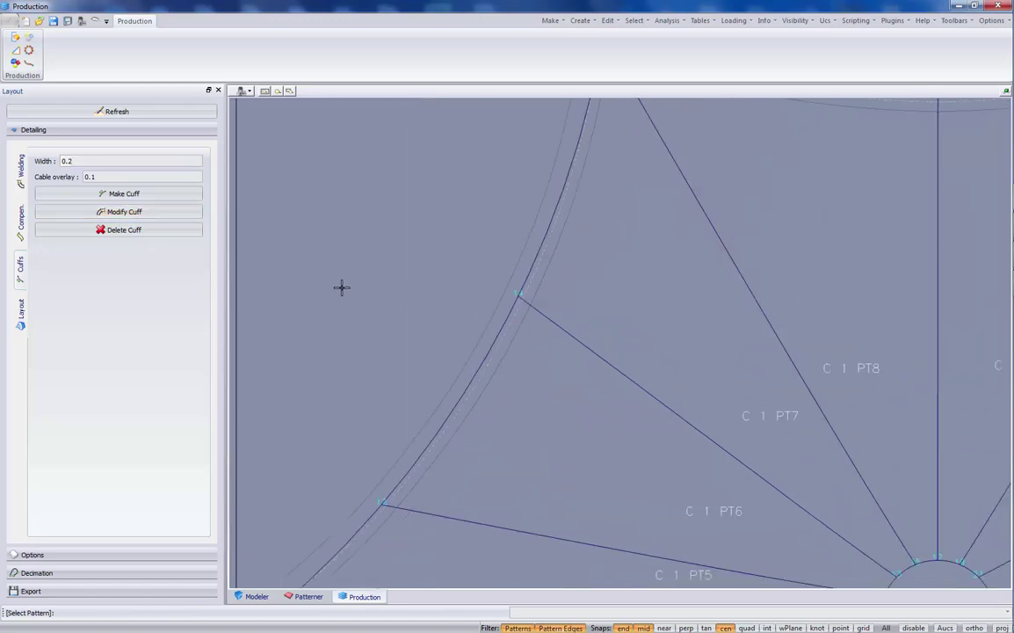
{"action": "scroll", "coordinate": [331, 330], "scroll_direction": "down", "scroll_amount": 2}
{"action": "scroll", "coordinate": [355, 327], "scroll_direction": "down", "scroll_amount": 2}
{"action": "scroll", "coordinate": [355, 327], "scroll_direction": "down", "scroll_amount": 2}
{"action": "middle_click_drag", "start_coordinate": [409, 444], "coordinate": [462, 319]}
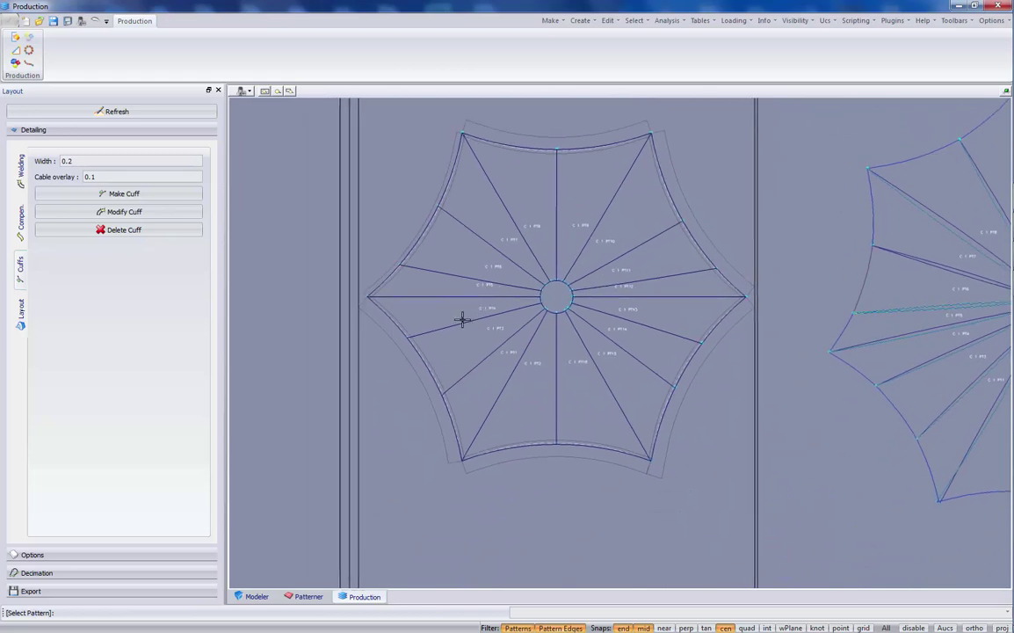
Delete the cuff on the star's lower-left and bottom edges and check the remaining cuffs.
{"action": "scroll", "coordinate": [409, 375], "scroll_direction": "up", "scroll_amount": 2}
{"action": "scroll", "coordinate": [407, 348], "scroll_direction": "up", "scroll_amount": 1}
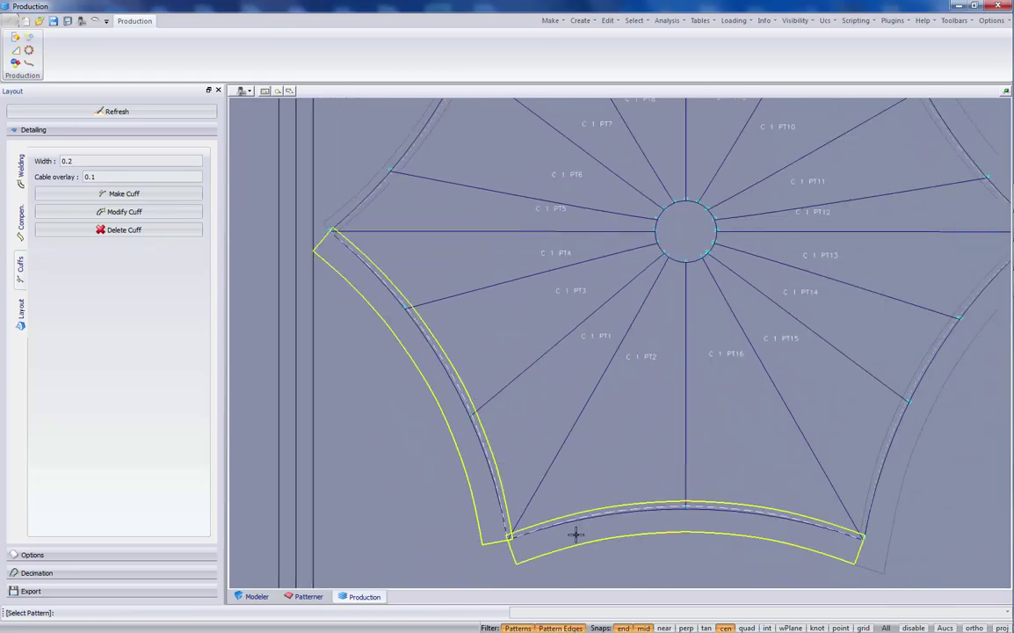
{"action": "left_click", "coordinate": [119, 230]}
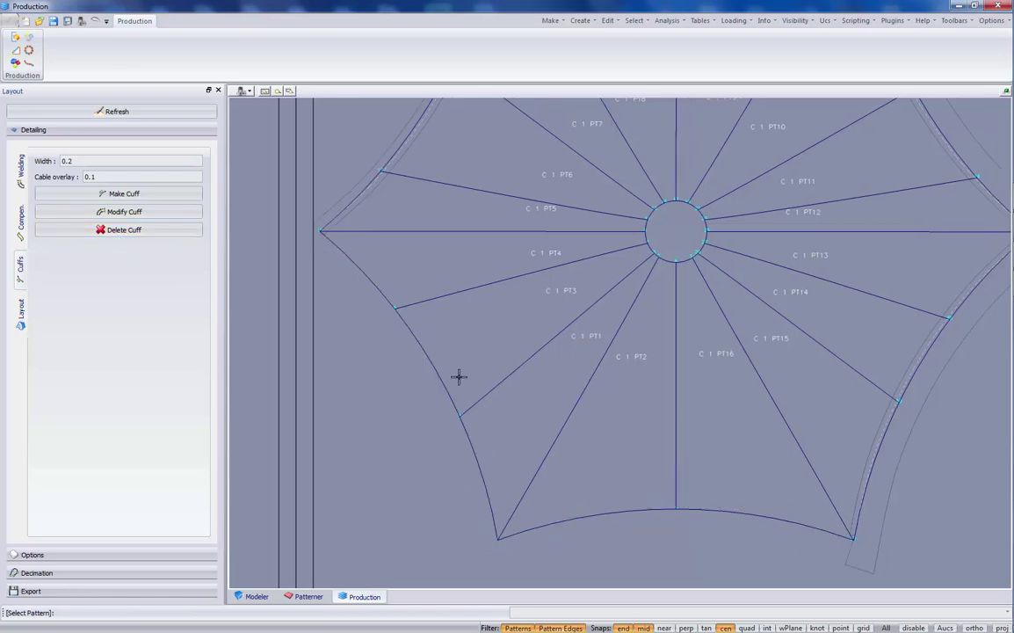
{"action": "scroll", "coordinate": [492, 376], "scroll_direction": "down", "scroll_amount": 4}
{"action": "scroll", "coordinate": [476, 421], "scroll_direction": "up", "scroll_amount": 1}
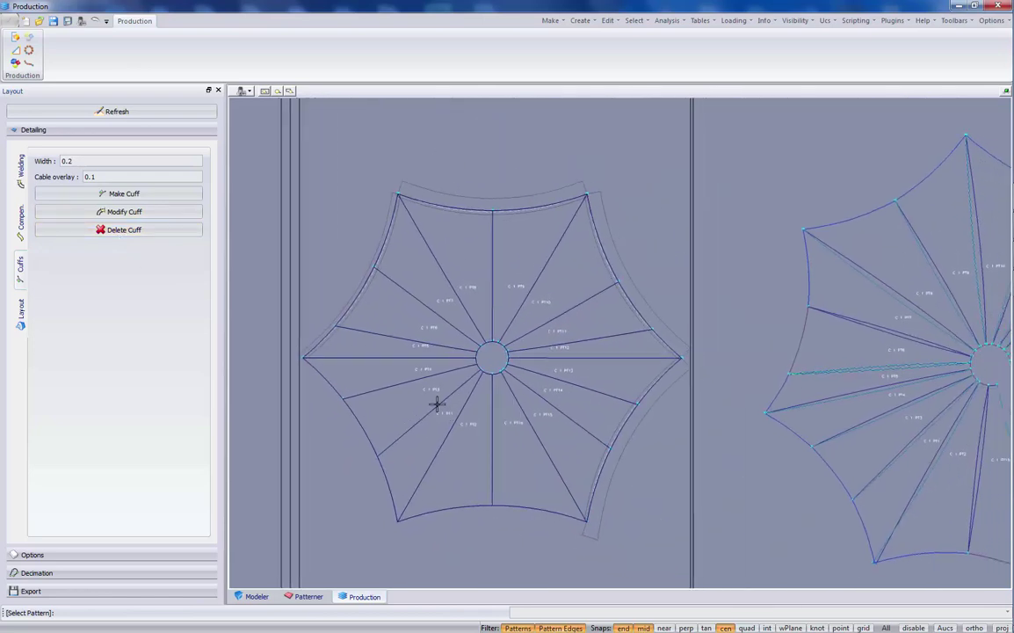
{"action": "middle_click_drag", "start_coordinate": [437, 403], "coordinate": [409, 369]}
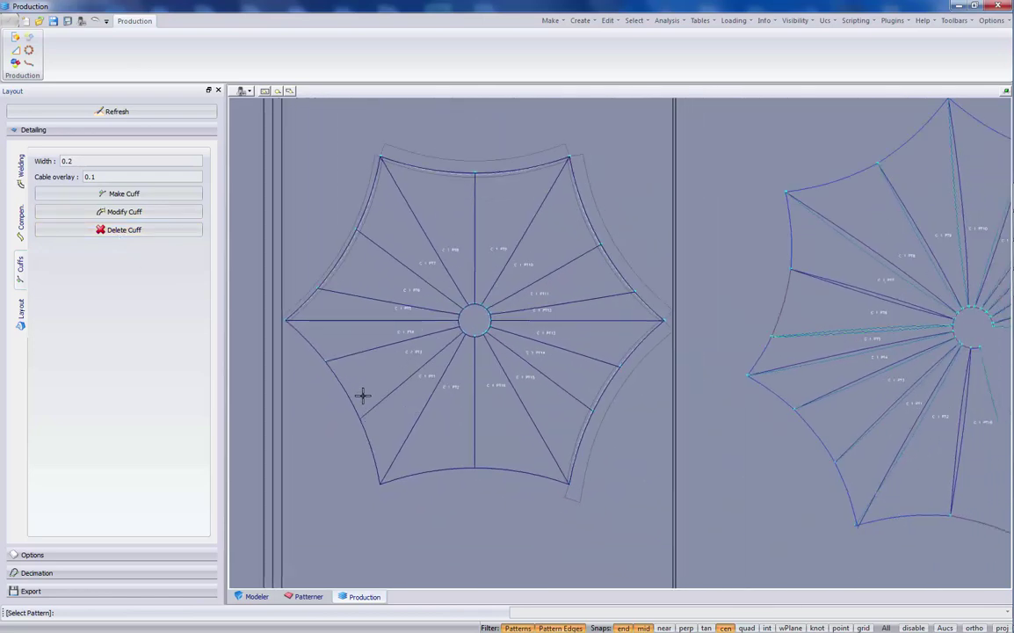
{"action": "scroll", "coordinate": [362, 395], "scroll_direction": "down", "scroll_amount": 2}
{"action": "scroll", "coordinate": [482, 306], "scroll_direction": "up", "scroll_amount": 1}
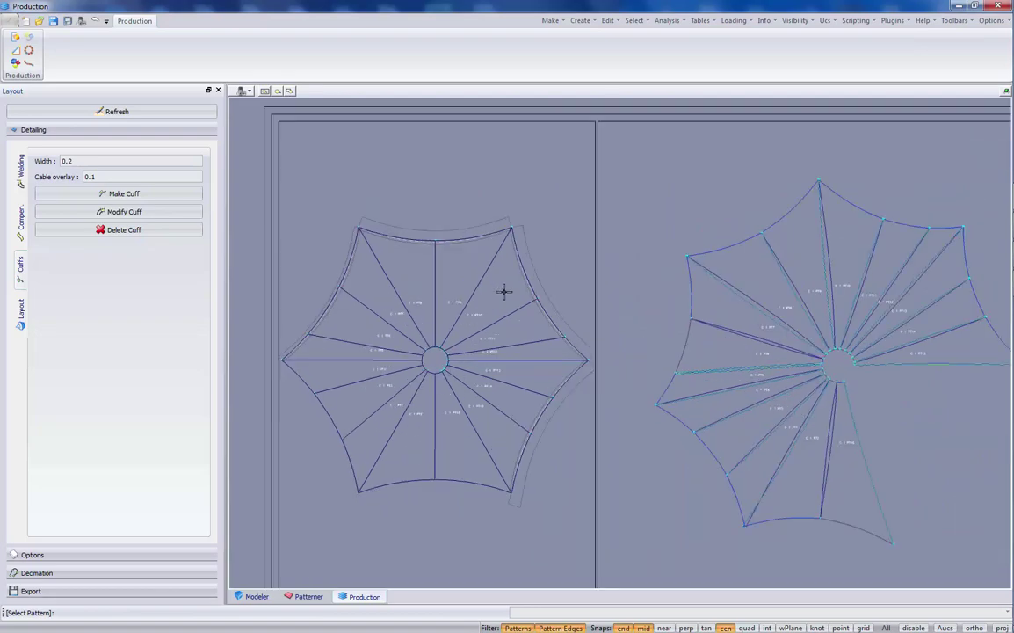